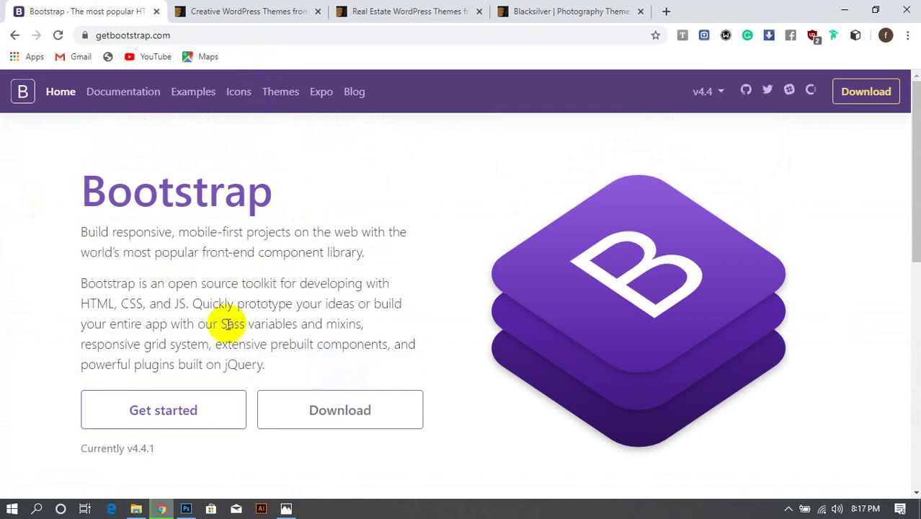
# Switch to Photoshop and examine the 12-column grid document
pyautogui.click(189, 510)
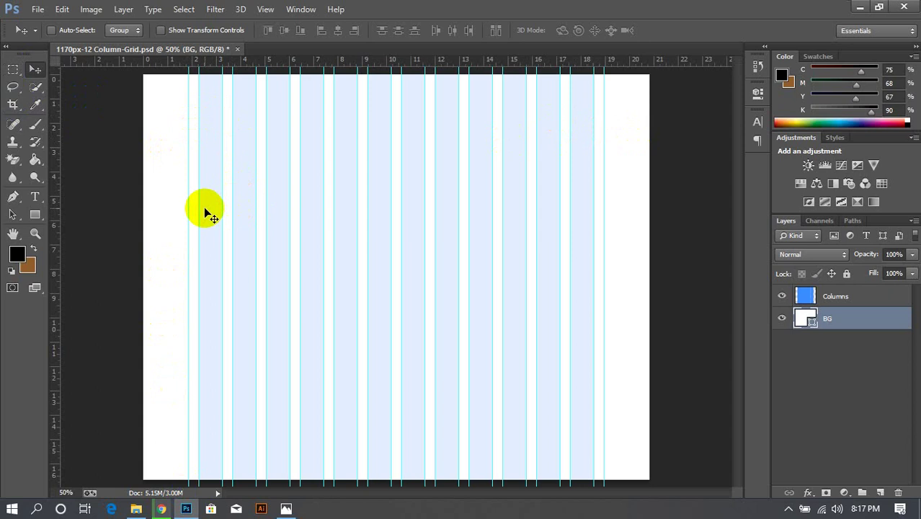
pyautogui.press('super')
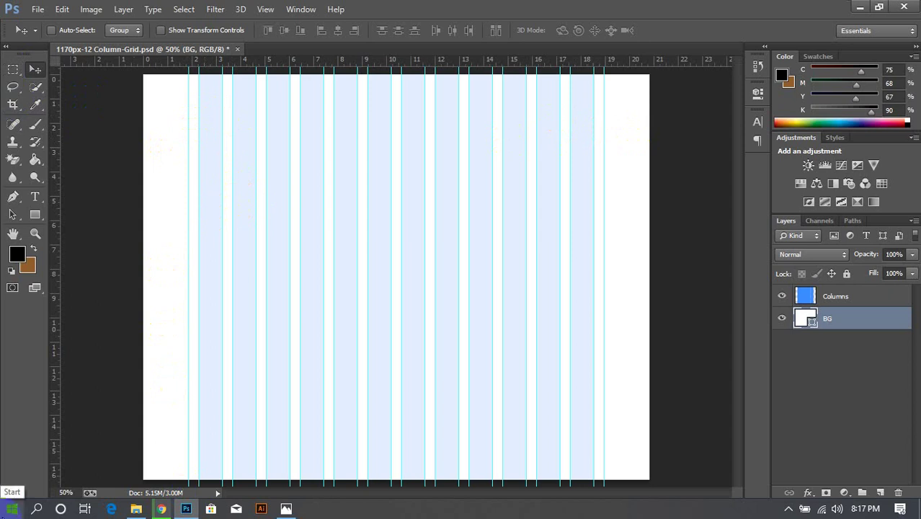
pyautogui.click(114, 459)
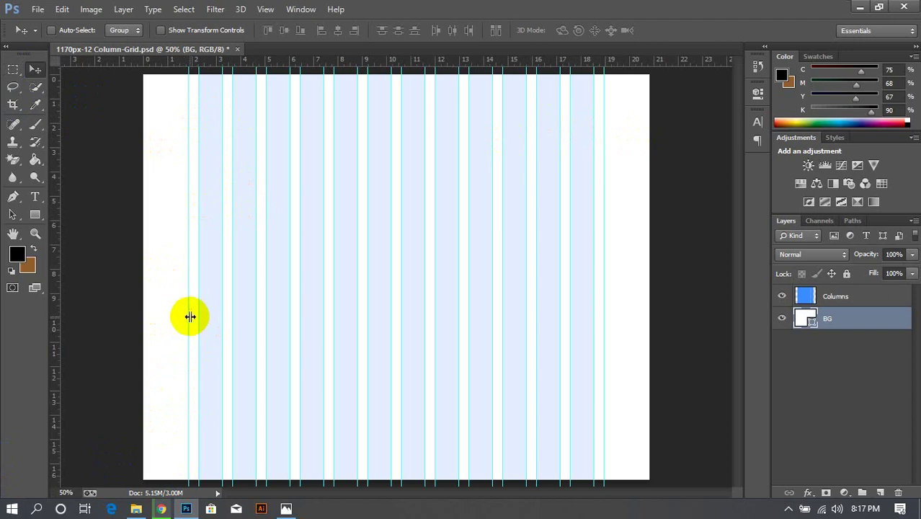
pyautogui.click(658, 311)
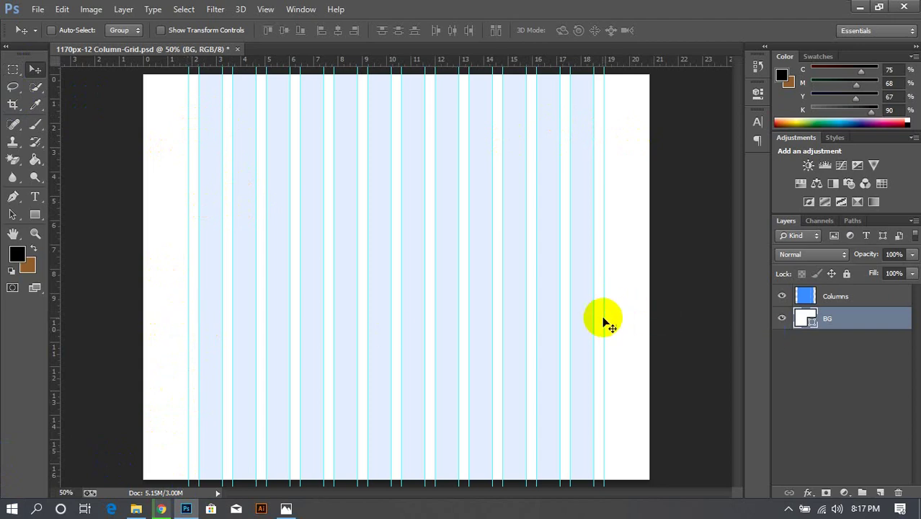
pyautogui.click(135, 185)
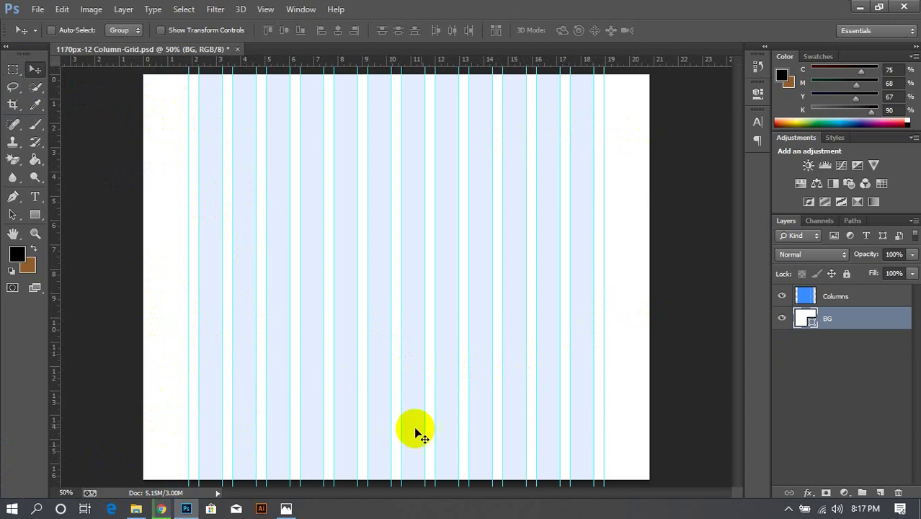
# Set the canvas height to 50 inches, keeping the centre anchor
pyautogui.keyDown('alt'); pyautogui.click(598, 370); pyautogui.keyUp('alt')
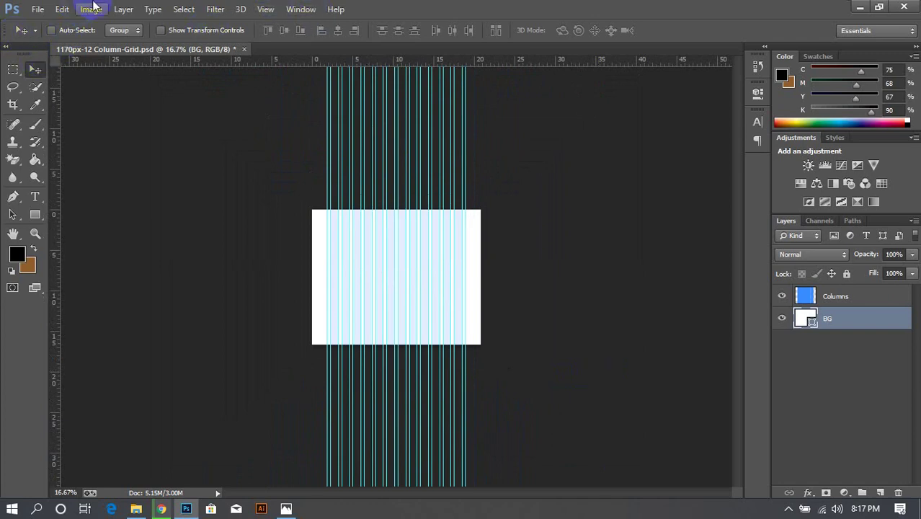
pyautogui.click(91, 9)
pyautogui.click(94, 119)
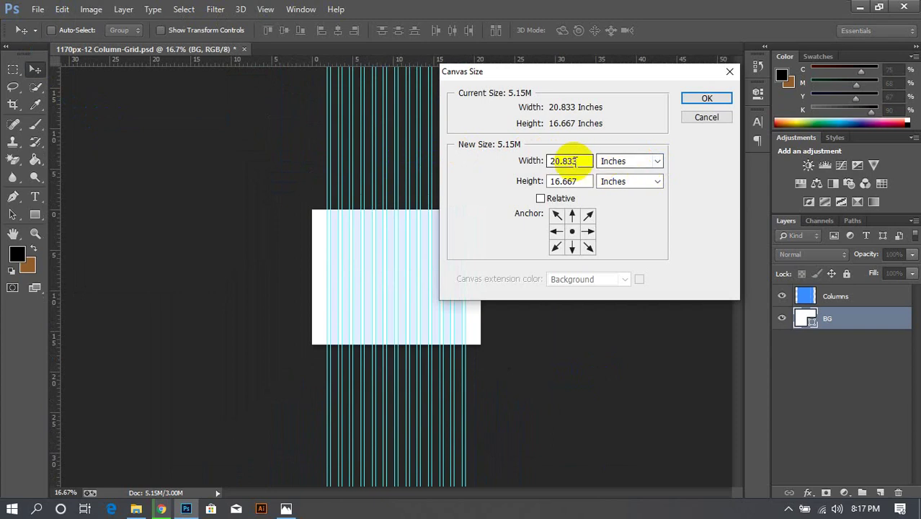
pyautogui.moveTo(587, 183); pyautogui.dragTo(499, 184)
pyautogui.write('50')
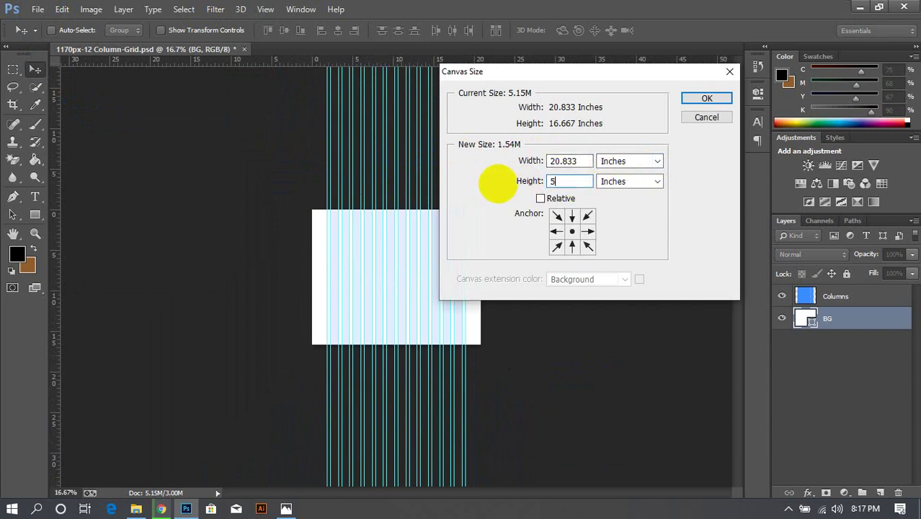
pyautogui.click(710, 98)
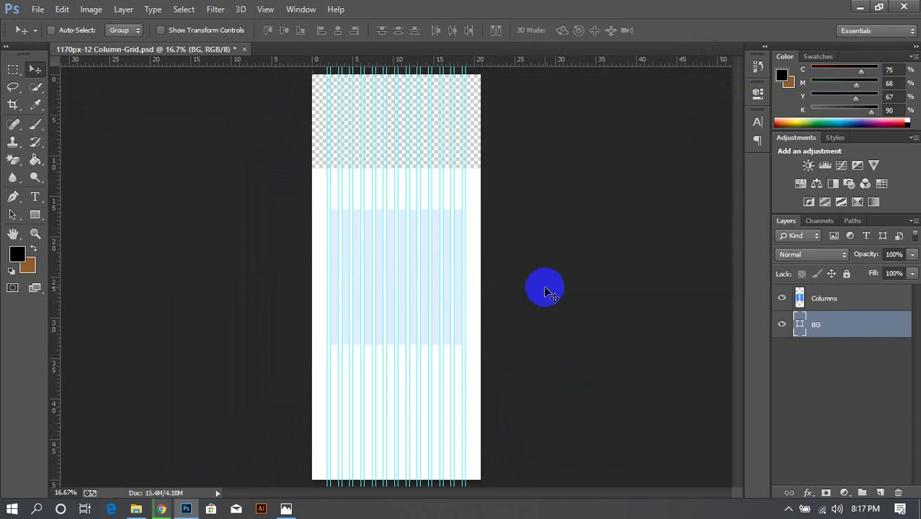
# Move the BG layer's white background up with Free Transform until it covers the transparent area of the canvas
pyautogui.click(825, 299)
pyautogui.click(818, 324)
pyautogui.hotkey('ctrl', 't')
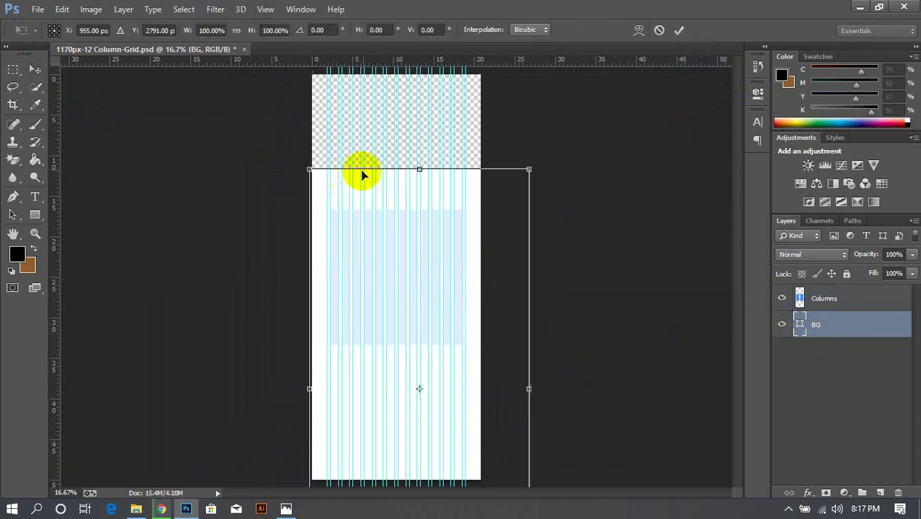
pyautogui.moveTo(508, 198); pyautogui.dragTo(506, 87)
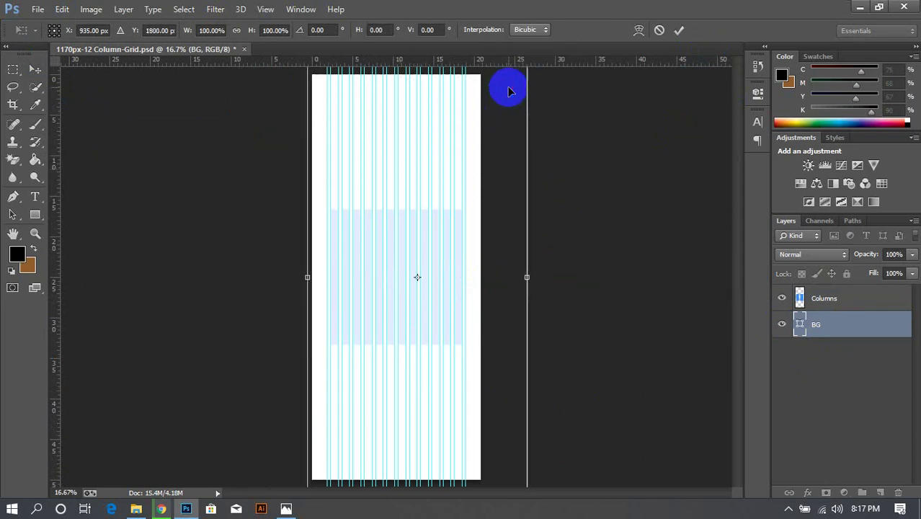
pyautogui.click(679, 30)
# Stretch the Columns layer vertically to 300% with Free Transform so it spans the full canvas height
pyautogui.click(870, 309)
pyautogui.hotkey('ctrl', 't')
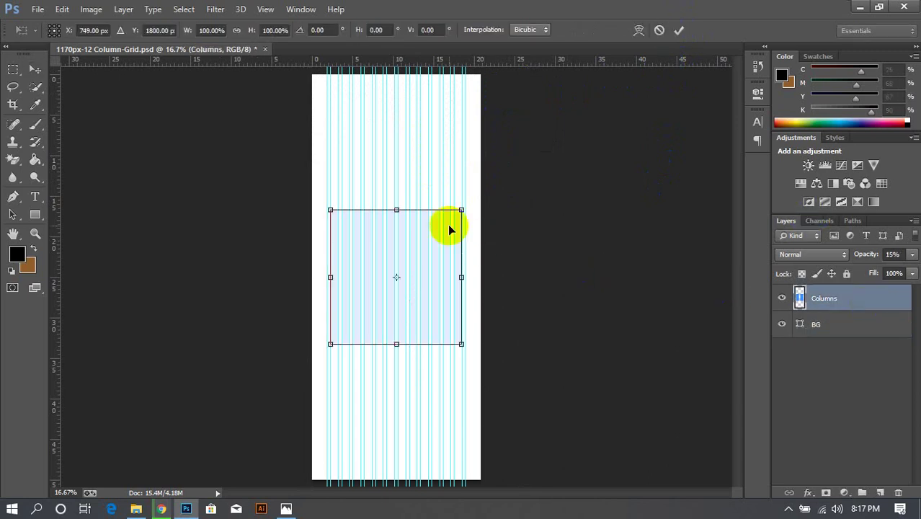
pyautogui.moveTo(397, 207); pyautogui.dragTo(408, 73)
pyautogui.moveTo(397, 344); pyautogui.dragTo(386, 473)
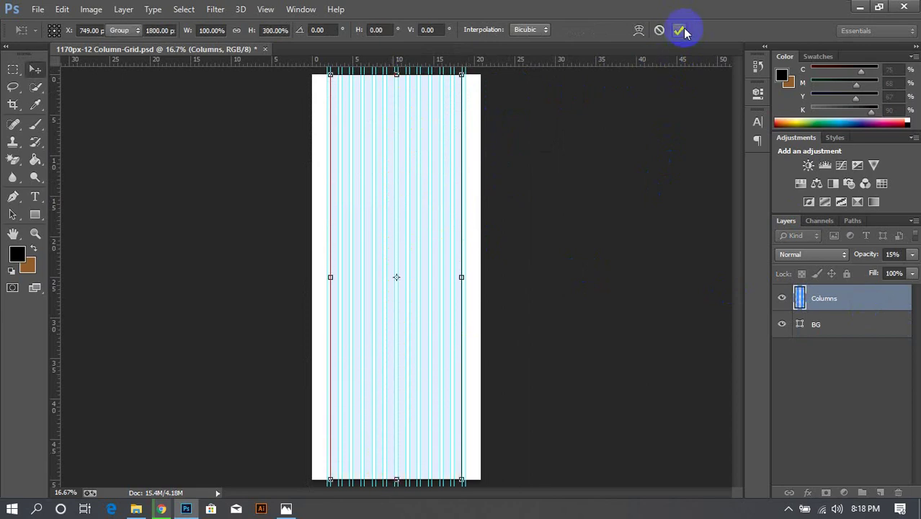
pyautogui.click(679, 30)
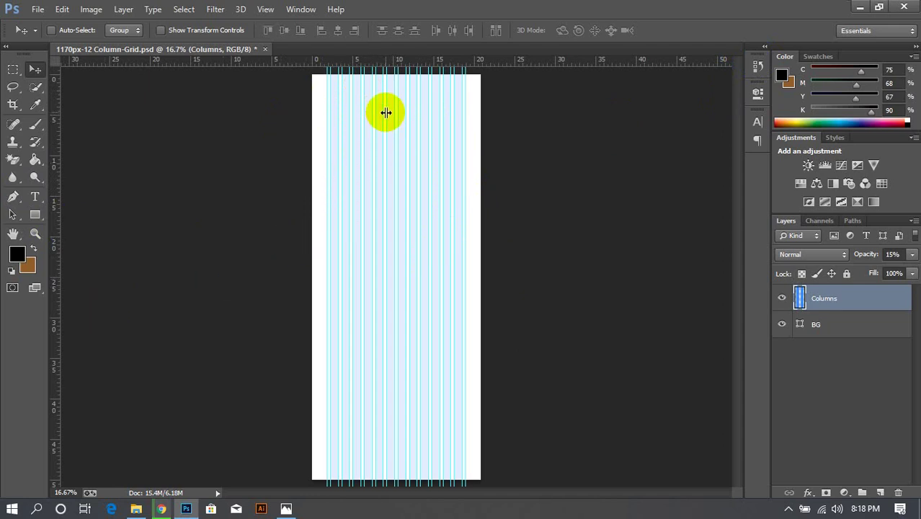
# Measure the widths of the first and second grid columns with rectangular marquee selections
pyautogui.scroll(4, 385, 112)
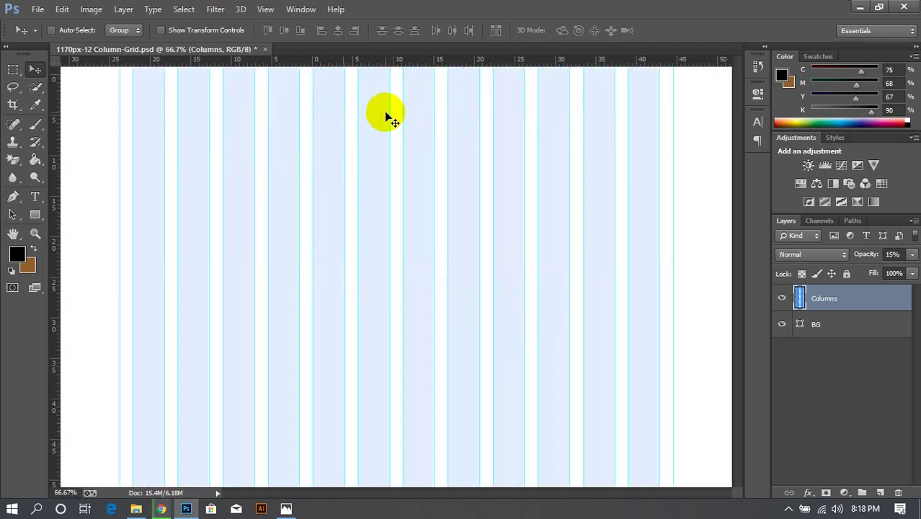
pyautogui.hscroll(-3, 385, 116)
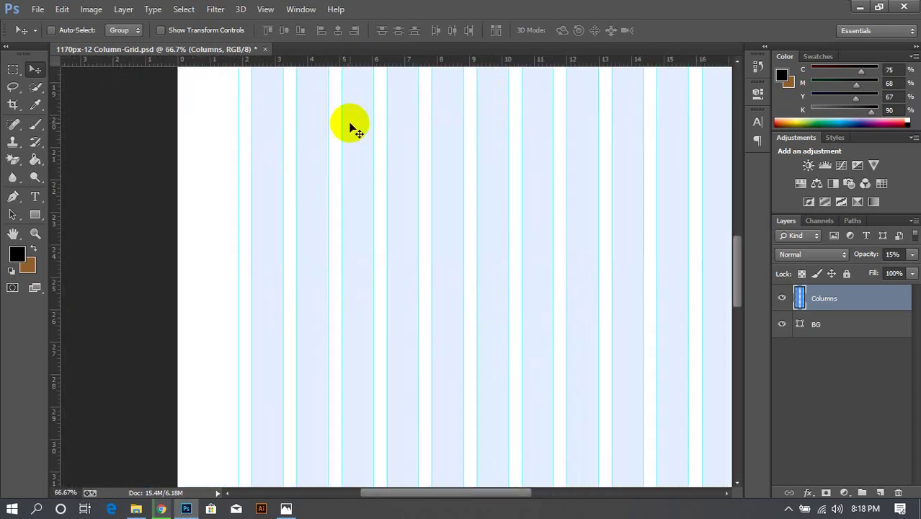
pyautogui.scroll(1, 353, 128)
pyautogui.hscroll(-2, 353, 128)
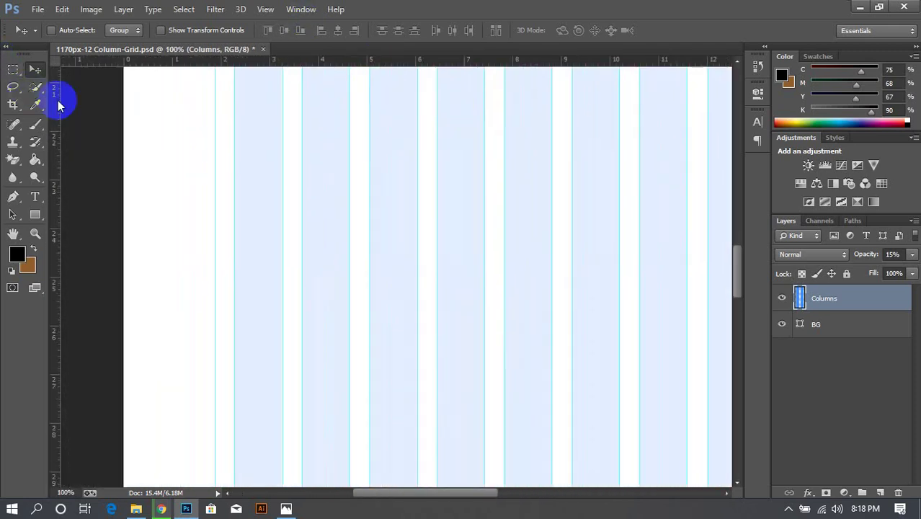
pyautogui.click(13, 69)
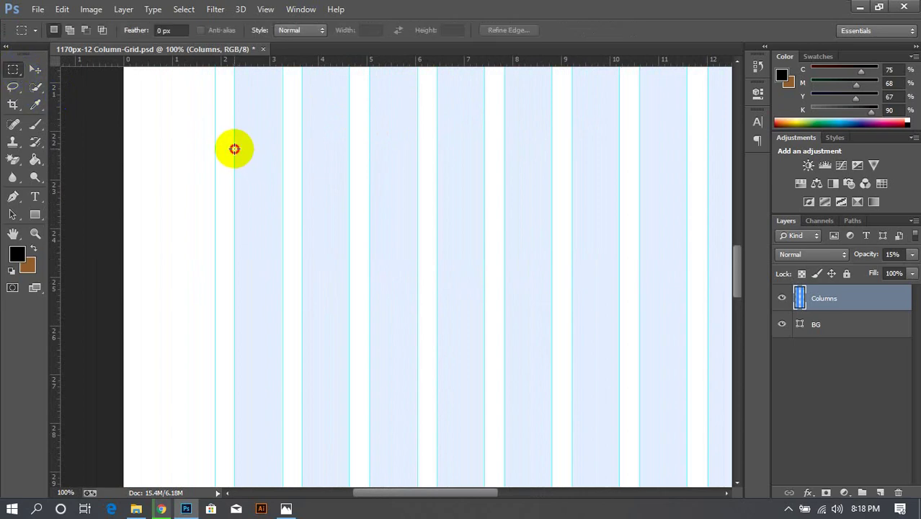
pyautogui.moveTo(234, 148); pyautogui.dragTo(280, 176)
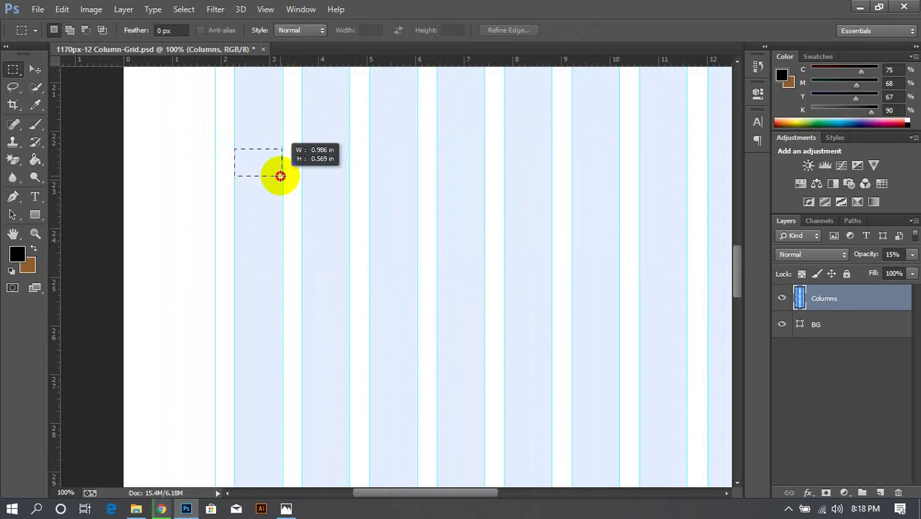
pyautogui.moveTo(280, 176); pyautogui.dragTo(281, 177)
pyautogui.click(300, 167)
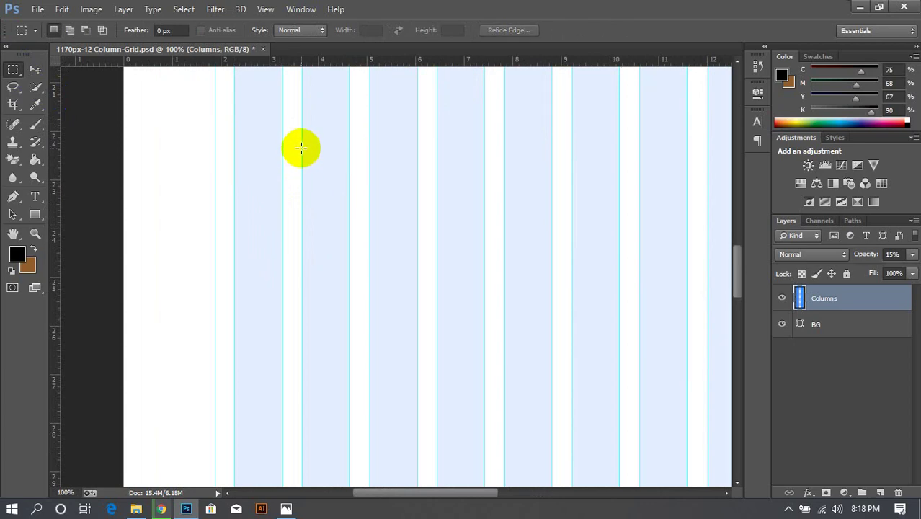
pyautogui.moveTo(301, 148); pyautogui.dragTo(349, 183)
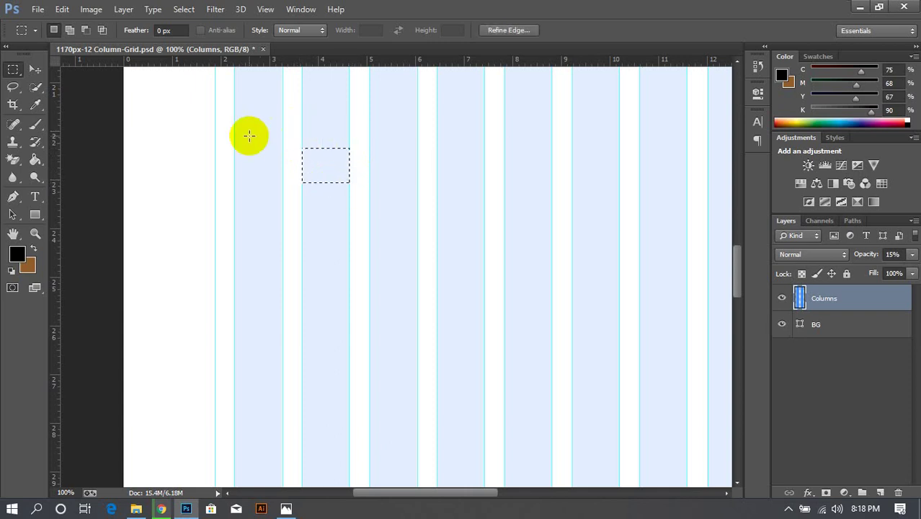
pyautogui.click(317, 155)
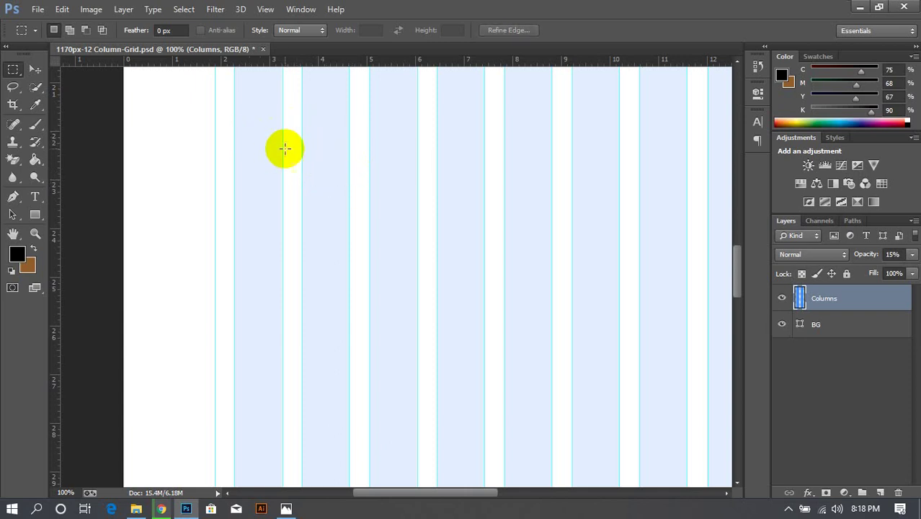
# Measure the gutters between the first four grid columns with rectangular marquee selections between the guides
pyautogui.moveTo(282, 150); pyautogui.dragTo(302, 171)
pyautogui.click(349, 147)
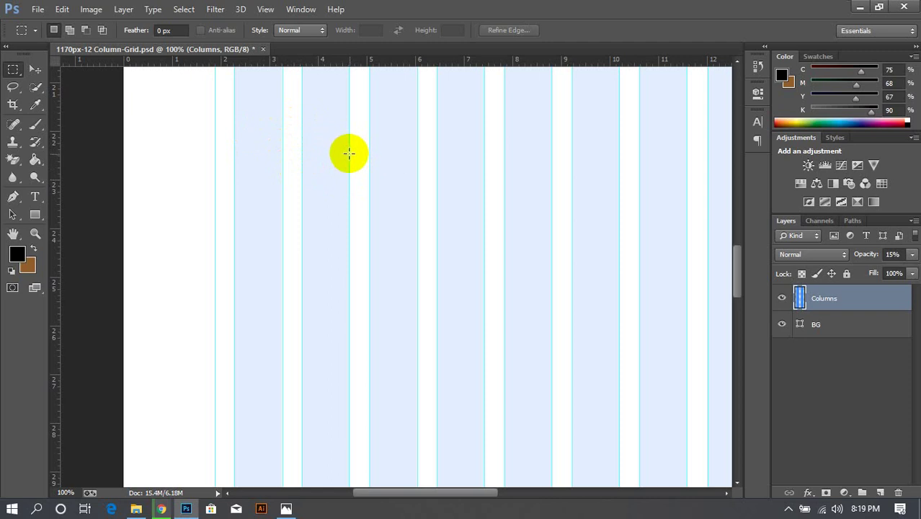
pyautogui.moveTo(349, 159)
pyautogui.mouseDown()
pyautogui.moveTo(366, 191)
pyautogui.moveTo(366, 164)
pyautogui.mouseUp()
pyautogui.click(415, 192)
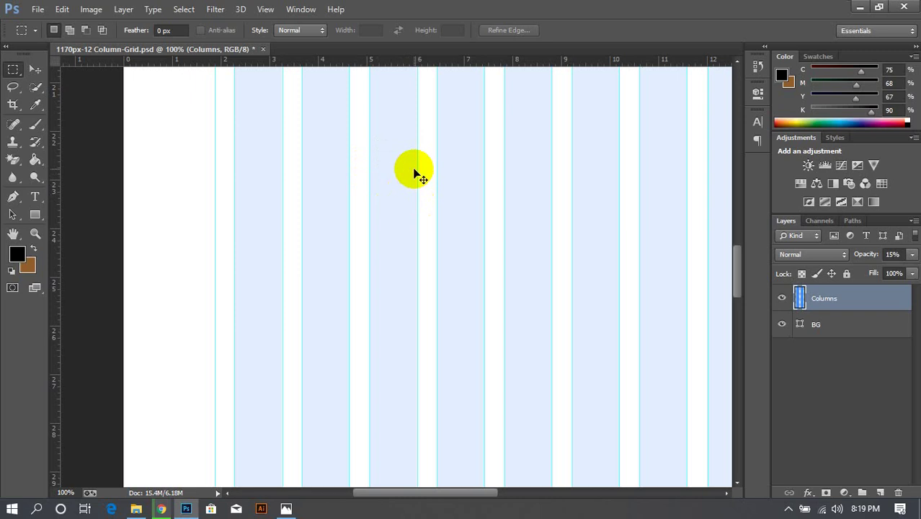
pyautogui.hotkey('ctrl', '+')
pyautogui.hotkey('ctrl', '+')
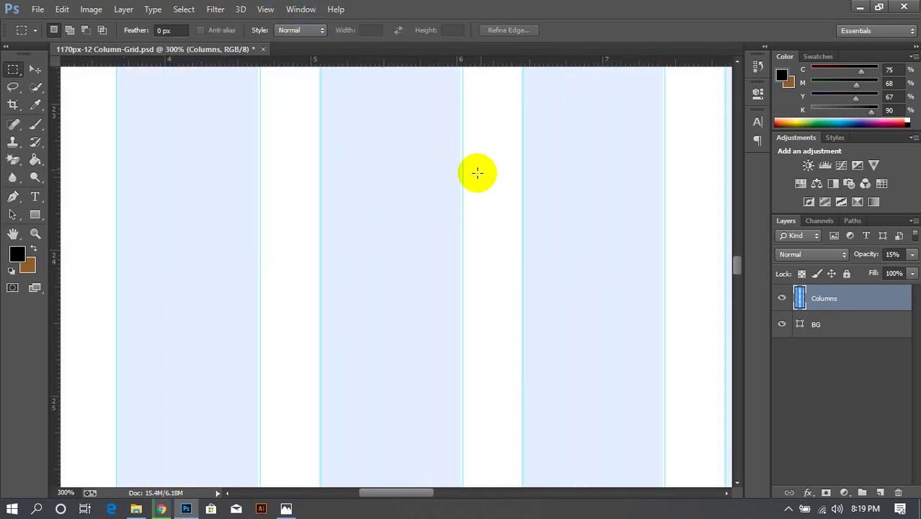
pyautogui.moveTo(463, 140); pyautogui.dragTo(523, 186)
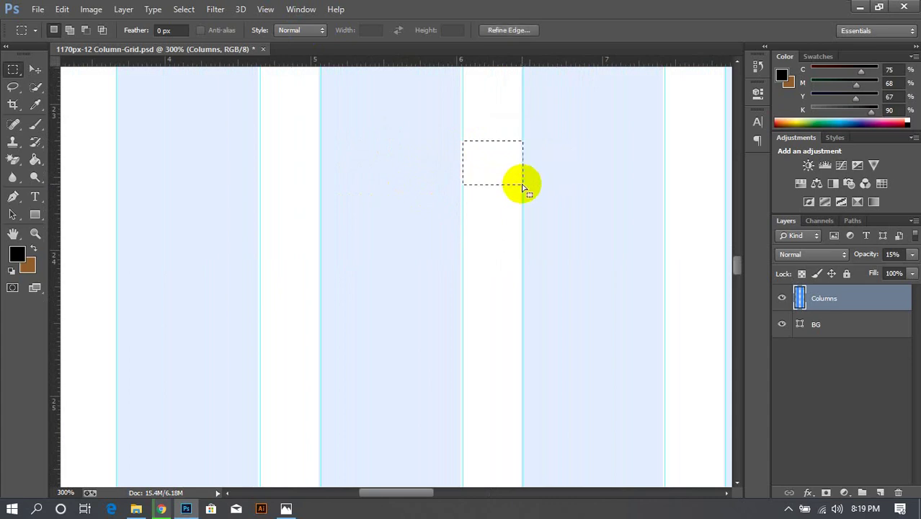
pyautogui.click(275, 132)
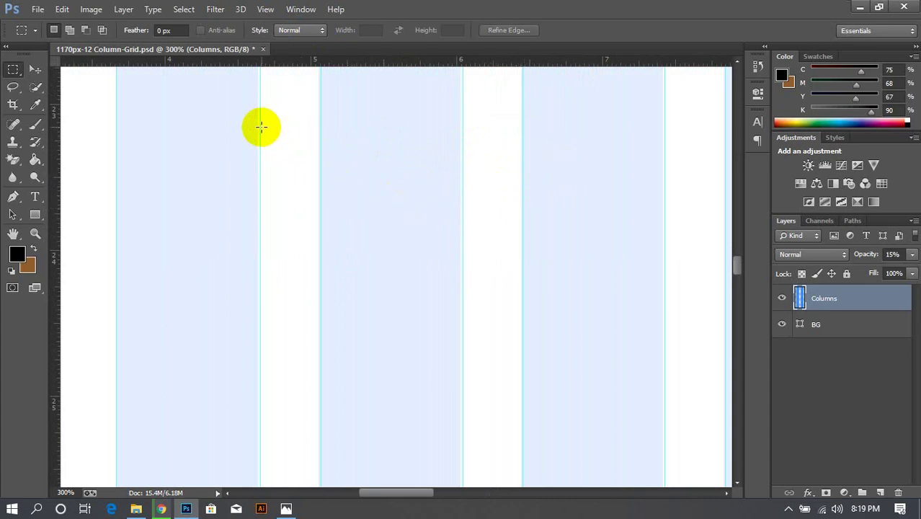
pyautogui.moveTo(260, 129); pyautogui.dragTo(319, 185)
# Save the grid document and clear the marquee selection
pyautogui.hotkey('ctrl', 's')
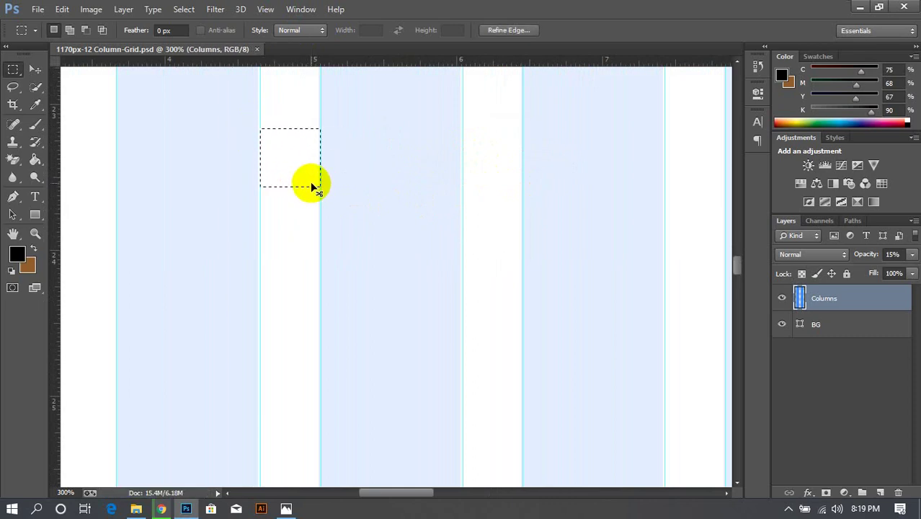
pyautogui.hotkey('ctrl', 'd')
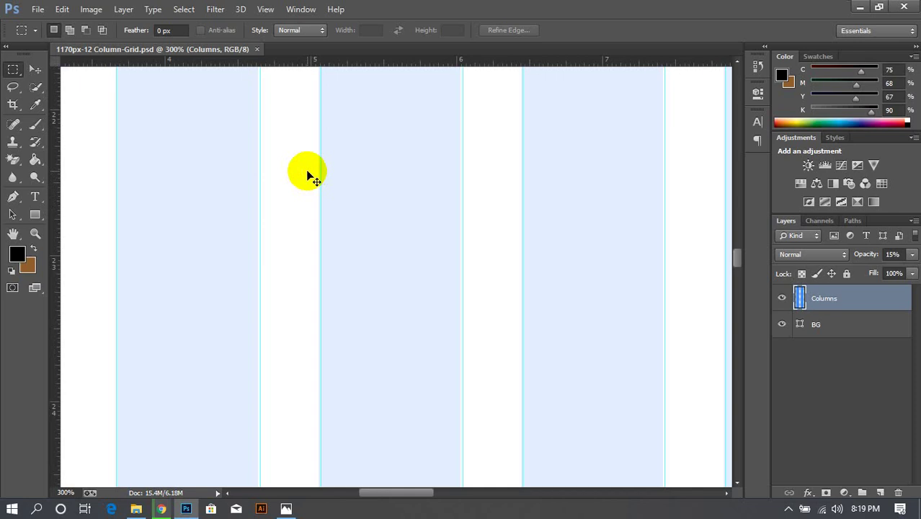
# Examine the extended column grid from the canvas's upper edge to its lower edge with the Move tool active
pyautogui.hotkey('ctrl', '-')
pyautogui.hotkey('ctrl', '-')
pyautogui.hotkey('ctrl', '-')
pyautogui.hotkey('ctrl', '-')
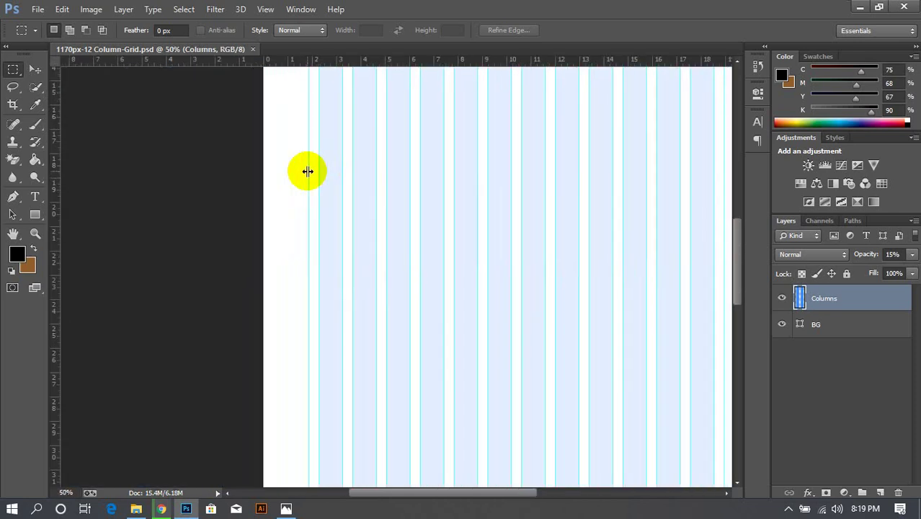
pyautogui.hotkey('ctrl', '-')
pyautogui.hotkey('ctrl', '-')
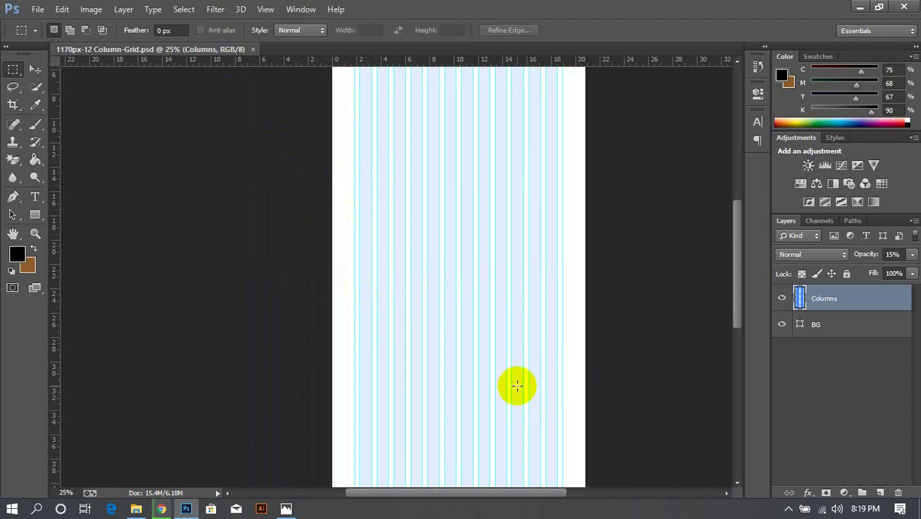
pyautogui.click(35, 69)
pyautogui.scroll(5, 402, 266)
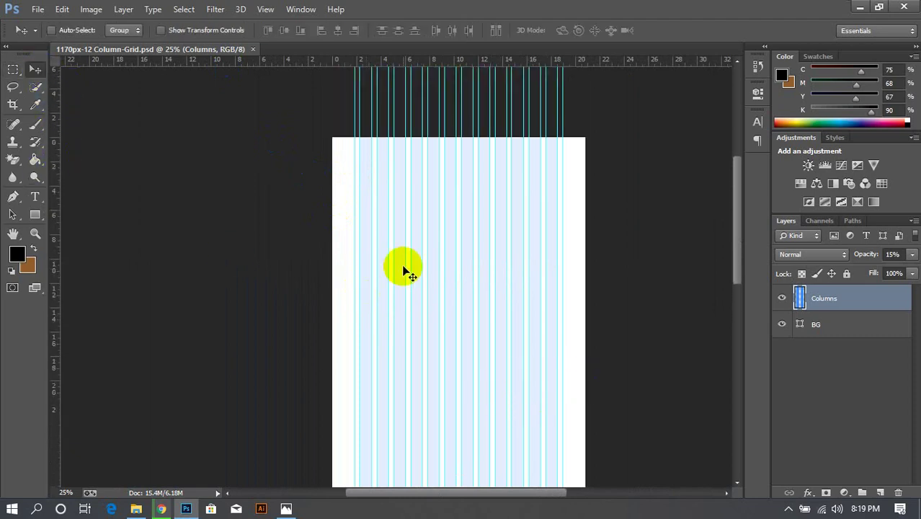
pyautogui.scroll(-6, 405, 266)
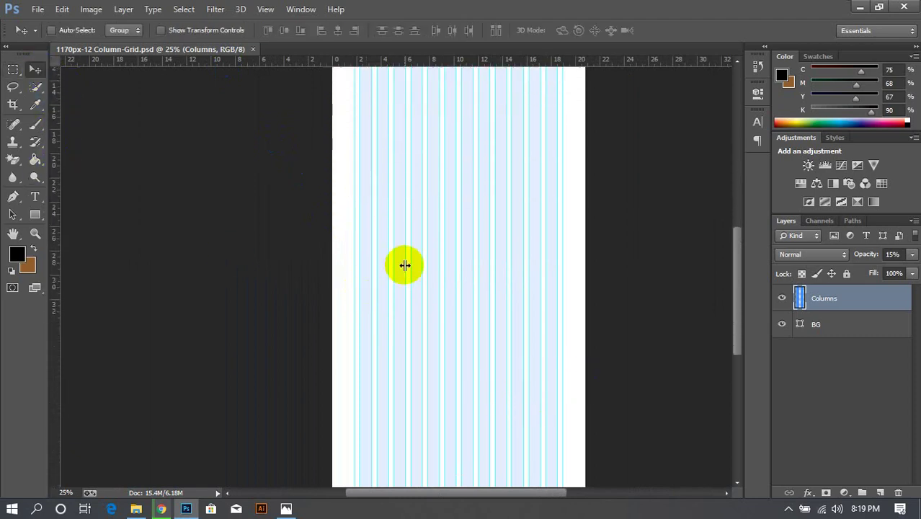
pyautogui.scroll(-3, 386, 314)
pyautogui.scroll(5, 386, 313)
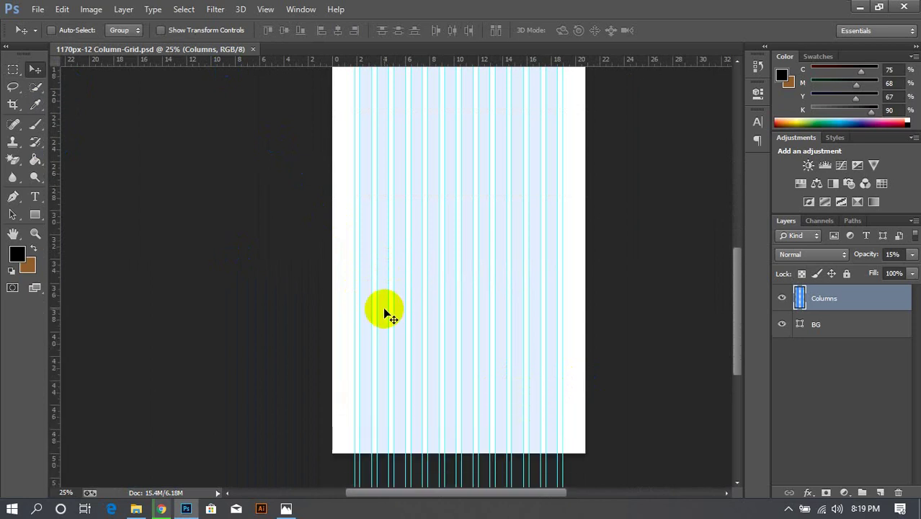
pyautogui.scroll(5, 385, 314)
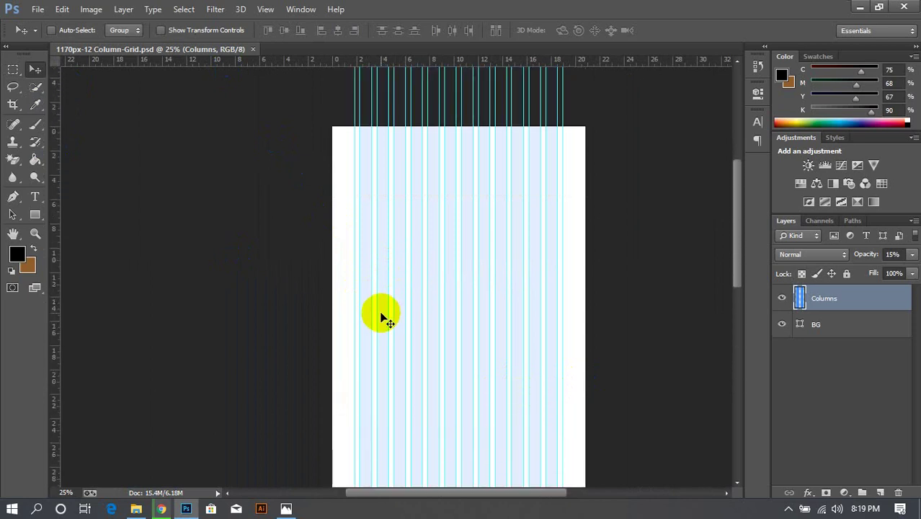
# Switch to the Photos app to view the Ui / UX Design topic list image
pyautogui.scroll(5, 382, 319)
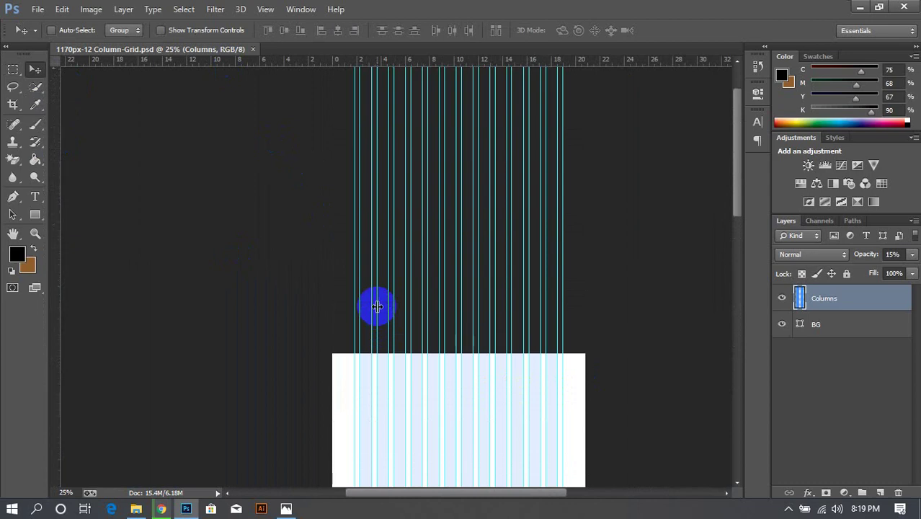
pyautogui.scroll(-4, 377, 307)
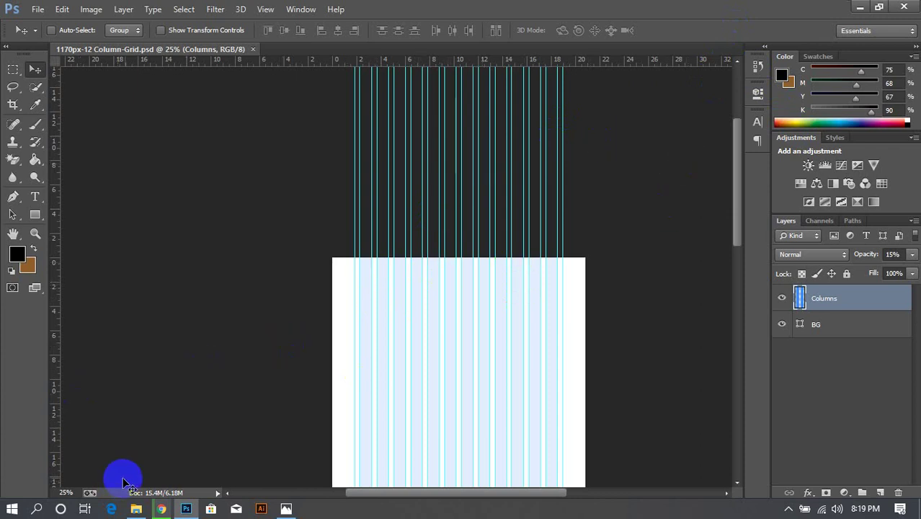
pyautogui.scroll(-2, 372, 226)
pyautogui.click(287, 509)
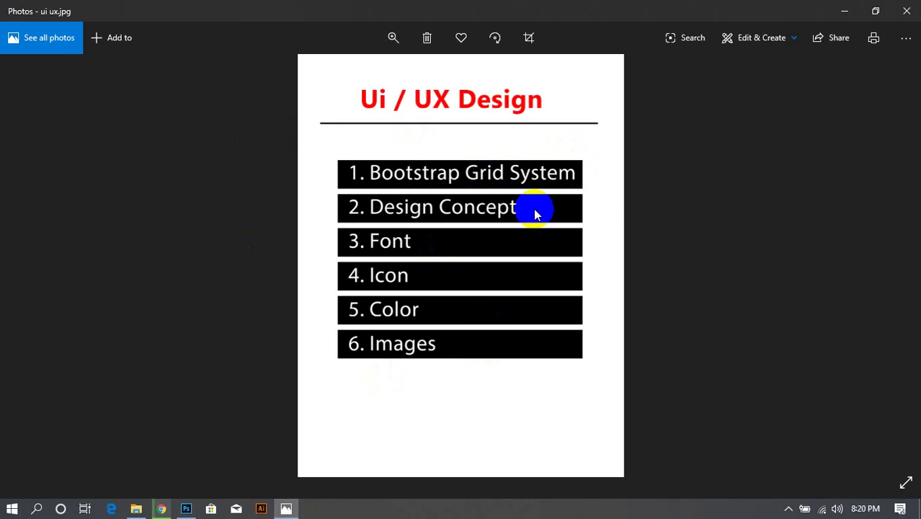
# Switch to Chrome and look over the Blacksilver photography theme's item page on ThemeForest
pyautogui.click(161, 509)
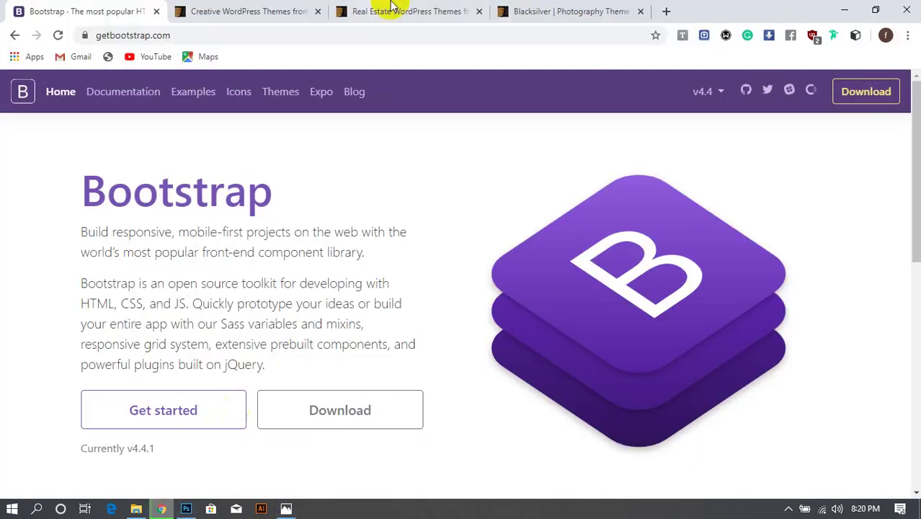
pyautogui.click(544, 13)
pyautogui.scroll(5, 359, 426)
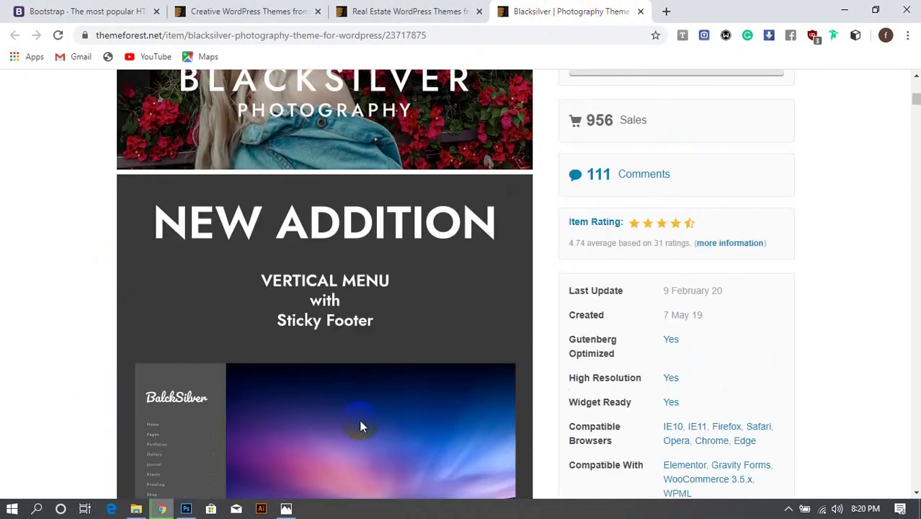
pyautogui.scroll(-15, 361, 426)
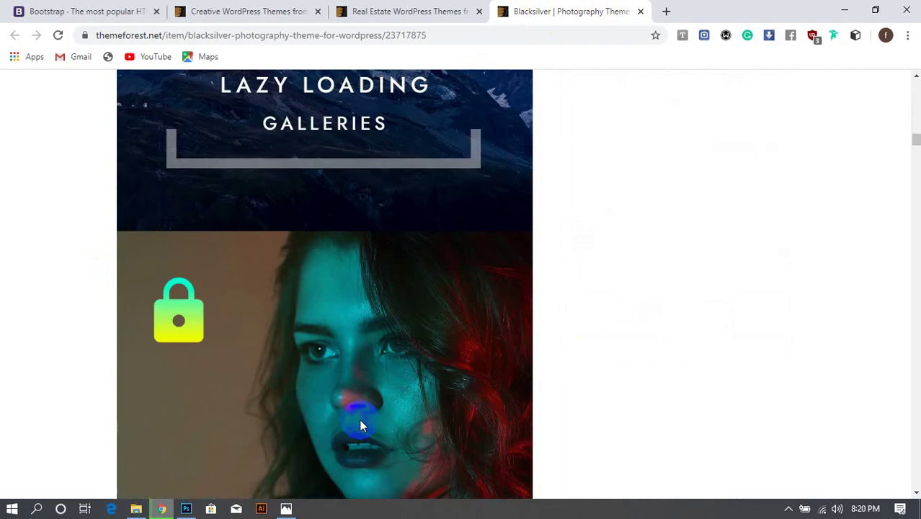
pyautogui.scroll(15, 361, 426)
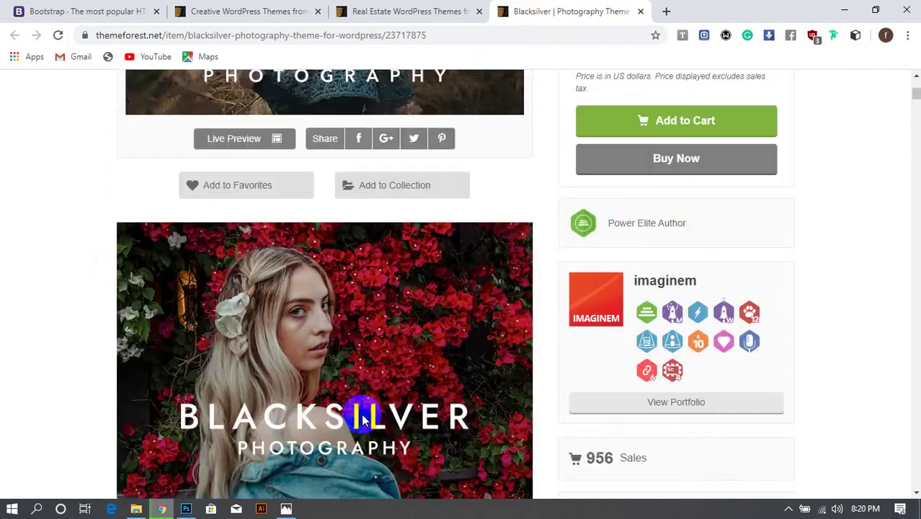
pyautogui.scroll(5, 362, 421)
pyautogui.scroll(-3, 362, 420)
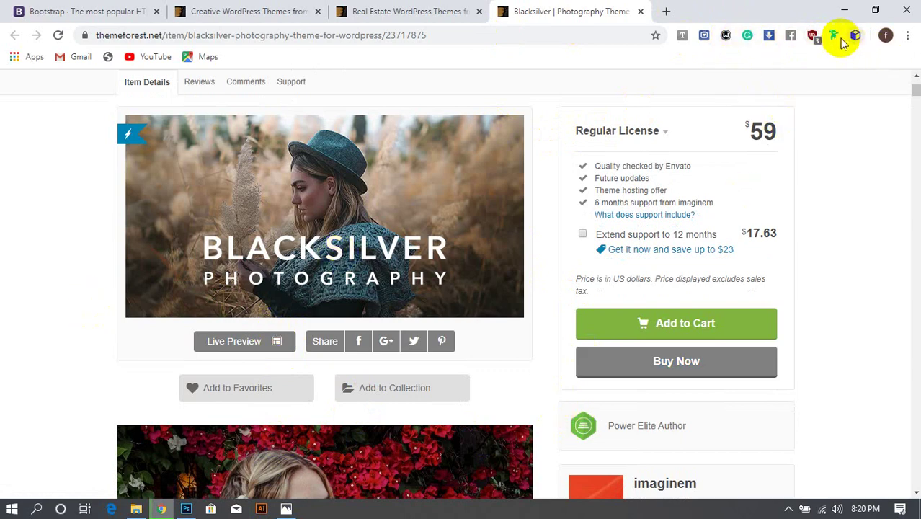
# Examine the Blacksilver theme's preview image and feature banners down to the Lightbox section, and return to the page heading
pyautogui.click(240, 232)
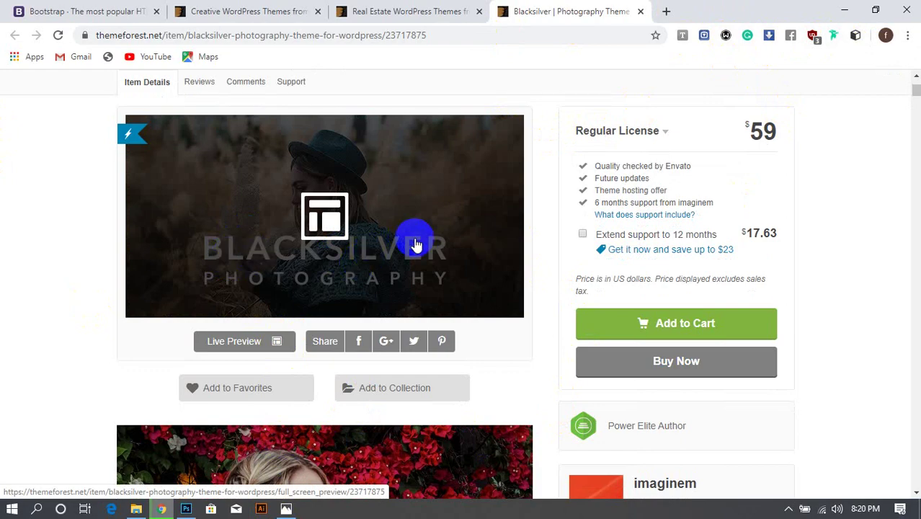
pyautogui.click(292, 264)
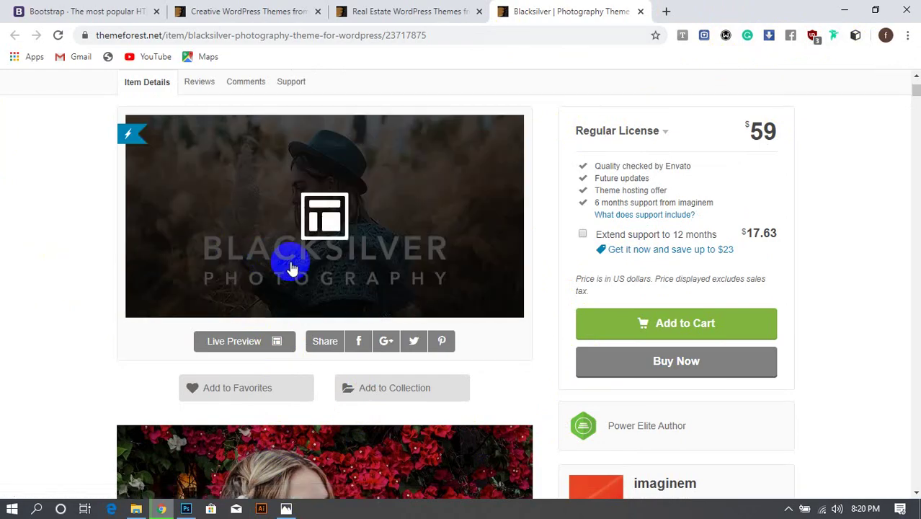
pyautogui.scroll(-20, 250, 356)
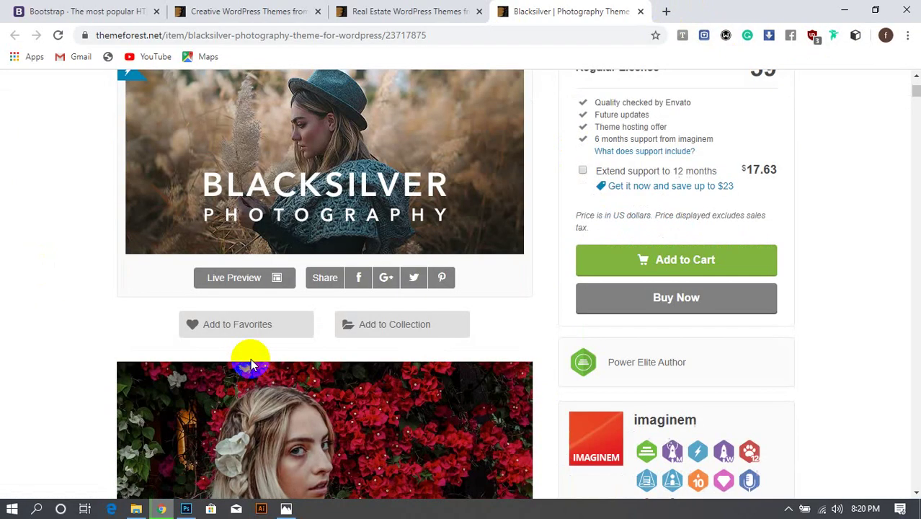
pyautogui.scroll(-15, 256, 357)
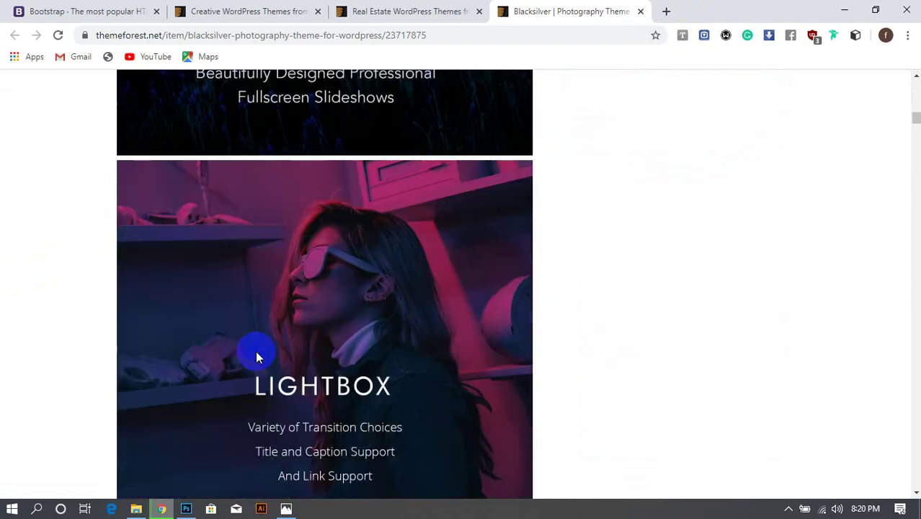
pyautogui.scroll(20, 257, 357)
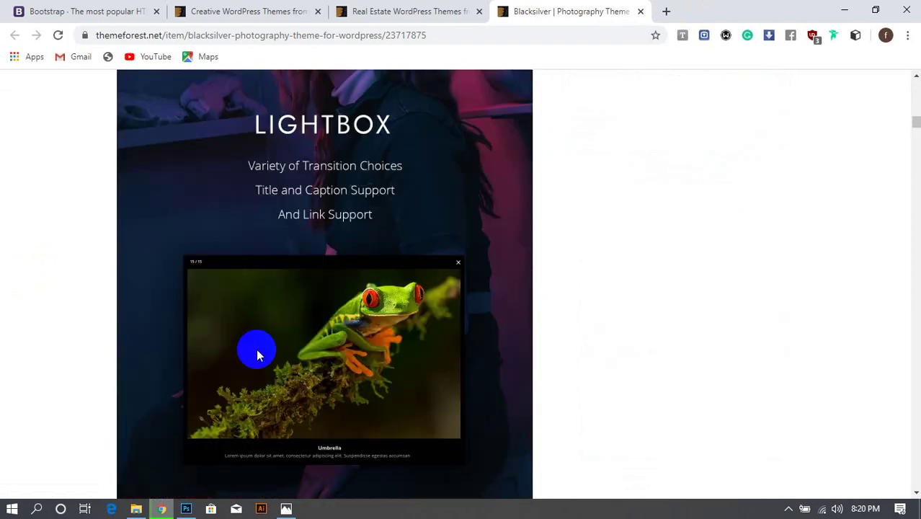
pyautogui.scroll(15, 257, 350)
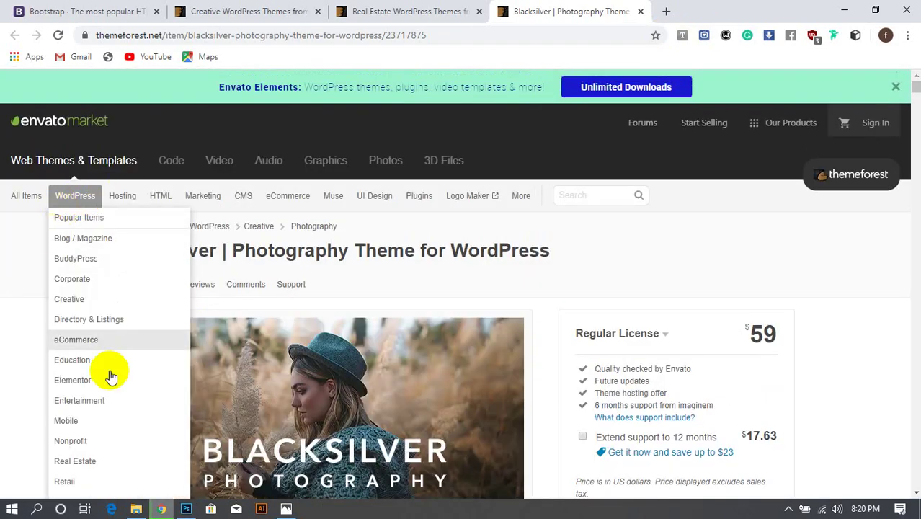
# Switch back to Photoshop and inspect the column grid down to the canvas's lower edge
pyautogui.click(184, 509)
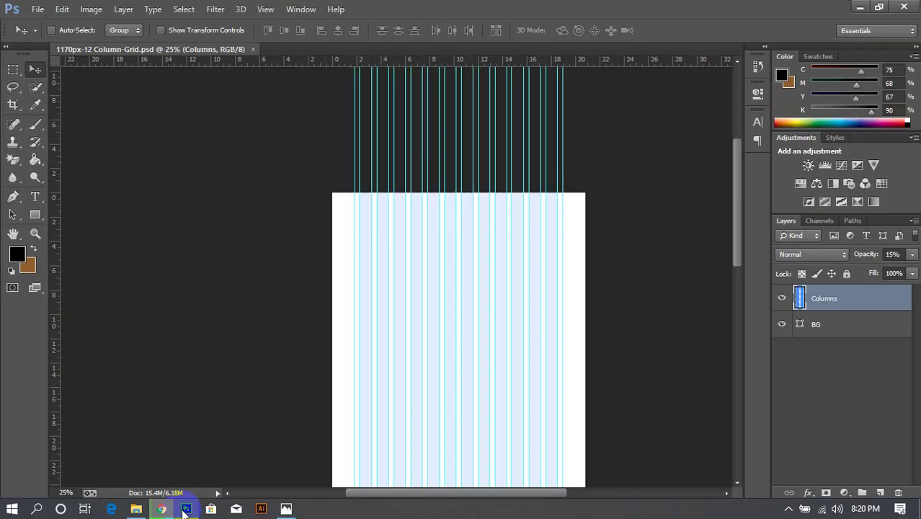
pyautogui.scroll(-5, 360, 344)
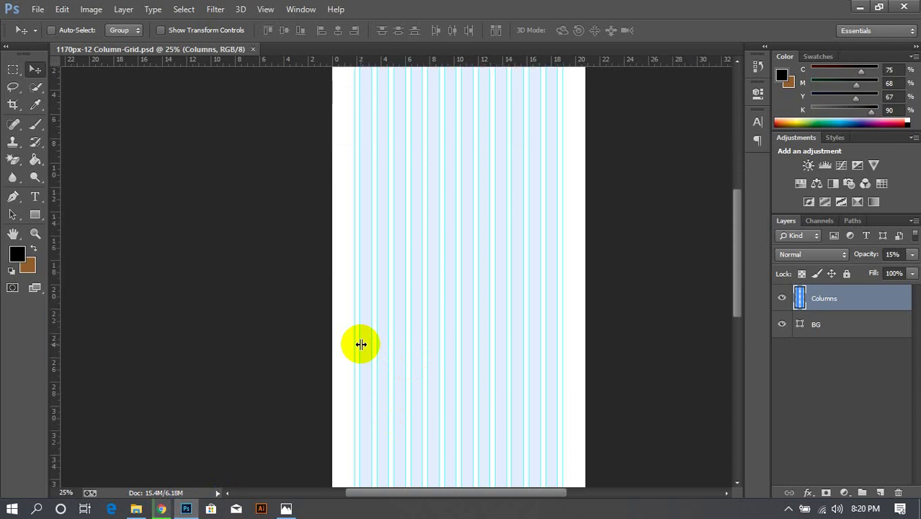
pyautogui.scroll(-4, 360, 344)
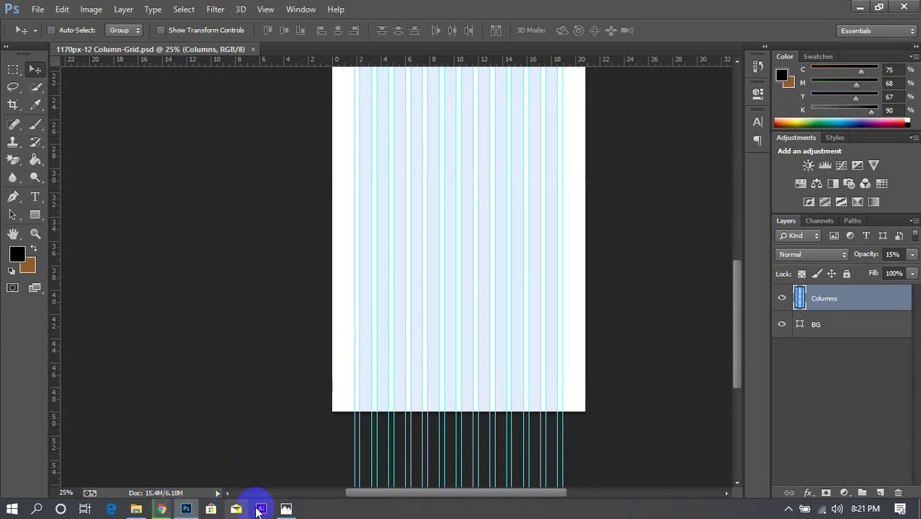
# Return to Chrome and examine the Blacksilver theme's feature banners through the E-Commerce Photos to Work section
pyautogui.click(162, 509)
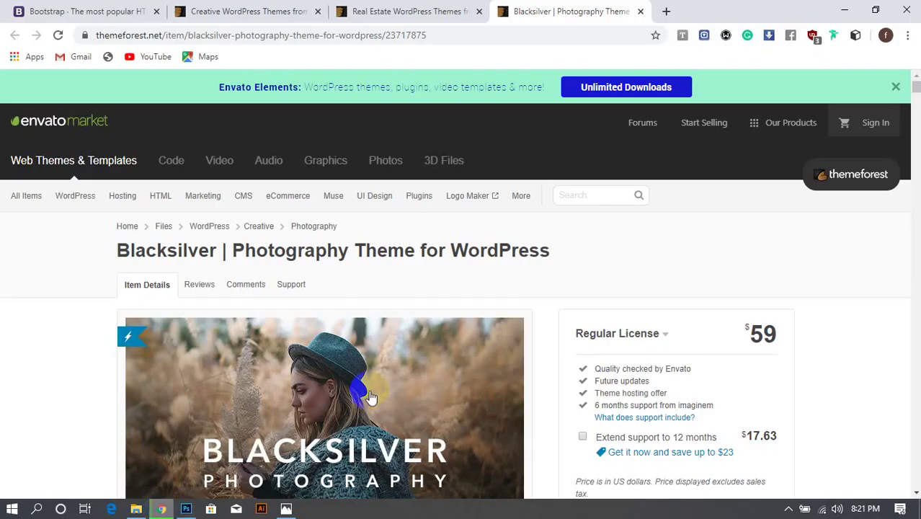
pyautogui.scroll(-20, 370, 398)
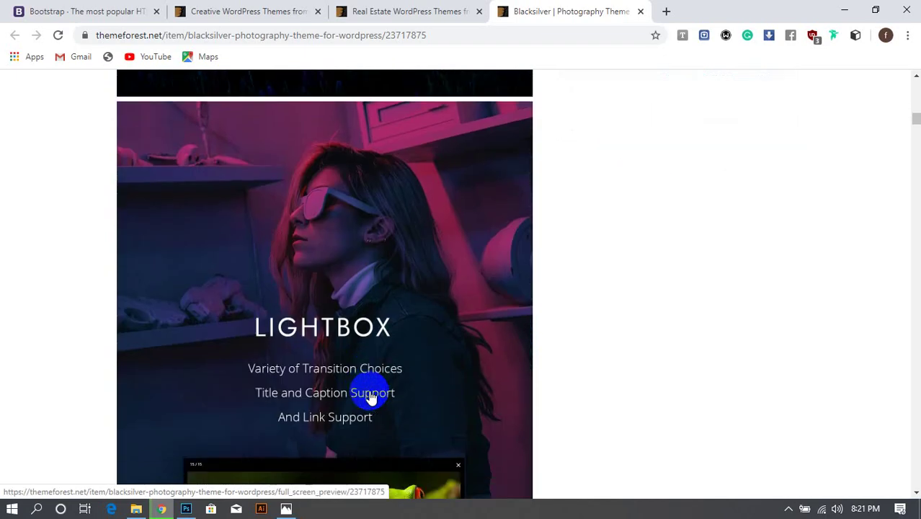
pyautogui.scroll(-15, 369, 396)
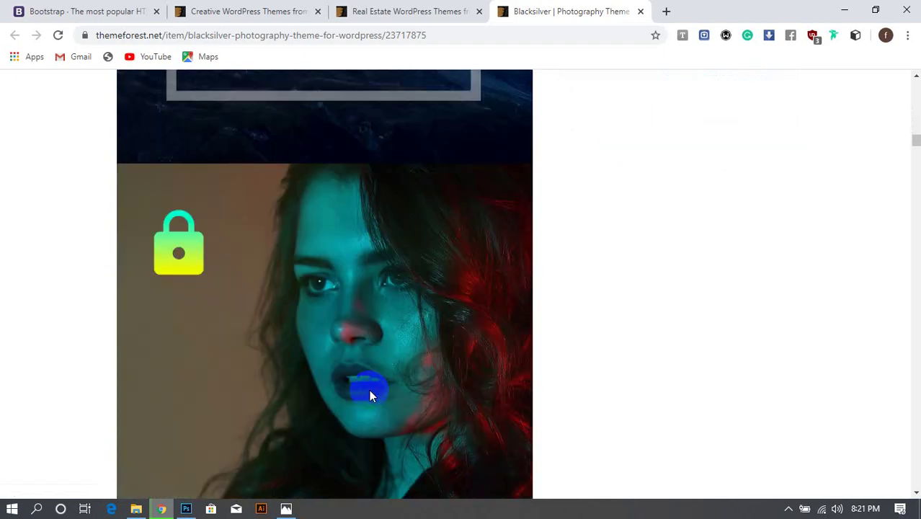
pyautogui.scroll(-12, 370, 395)
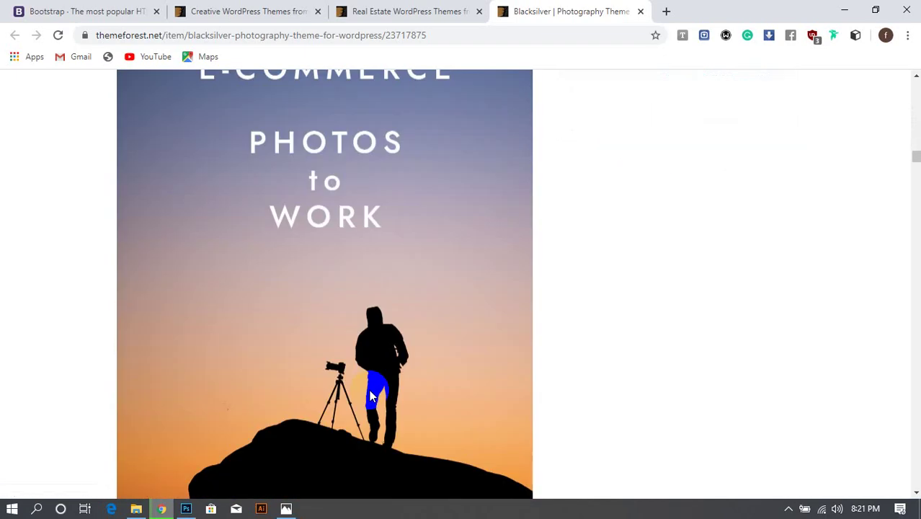
pyautogui.scroll(-7, 370, 395)
pyautogui.scroll(12, 370, 395)
pyautogui.scroll(-2, 370, 395)
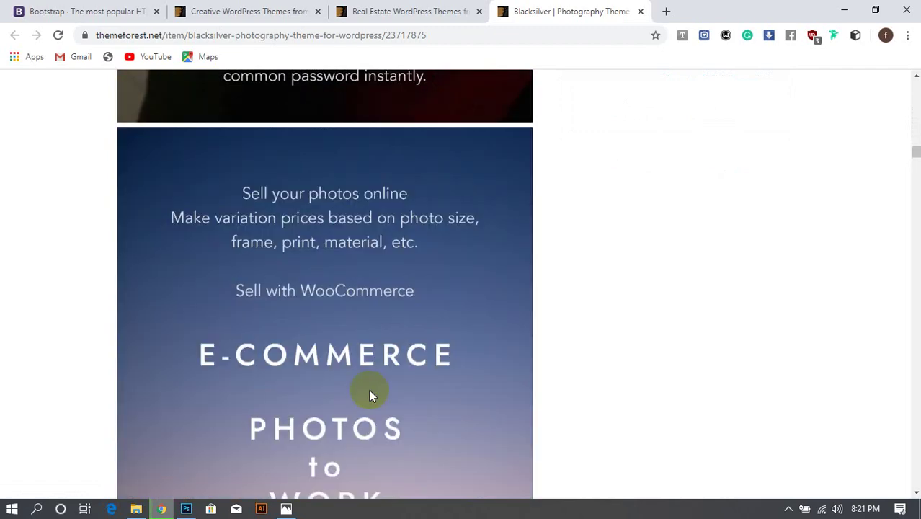
pyautogui.scroll(-1, 369, 395)
pyautogui.click(789, 509)
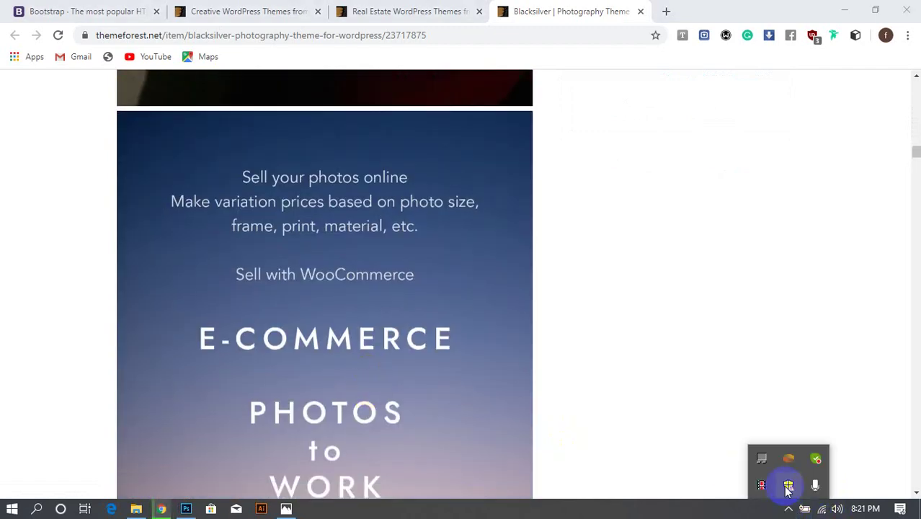